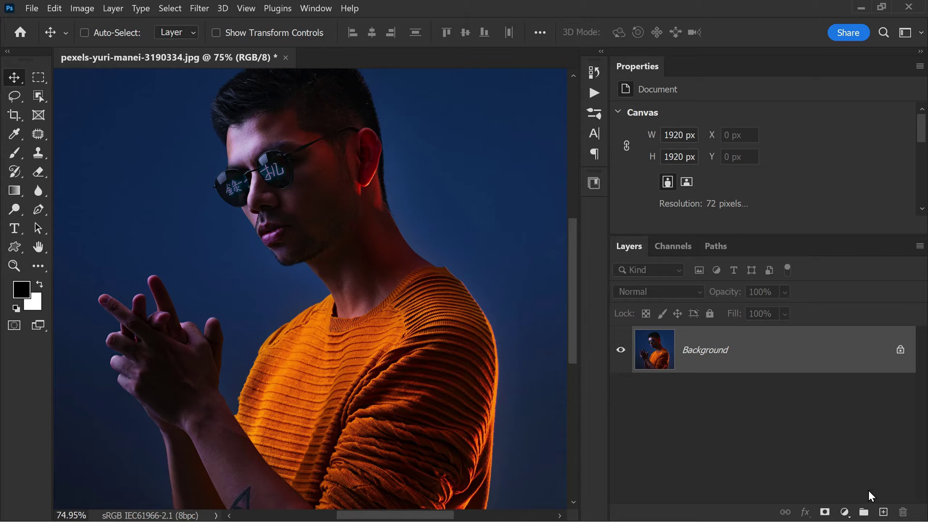
# Add a new empty Layer 1 above the portrait with its blend mode set to Screen
pyautogui.click(882, 512)
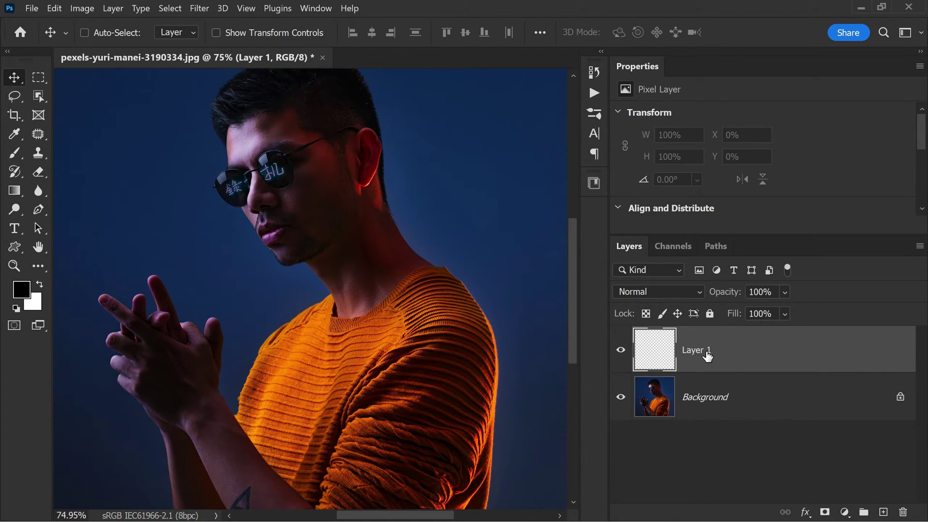
pyautogui.click(694, 293)
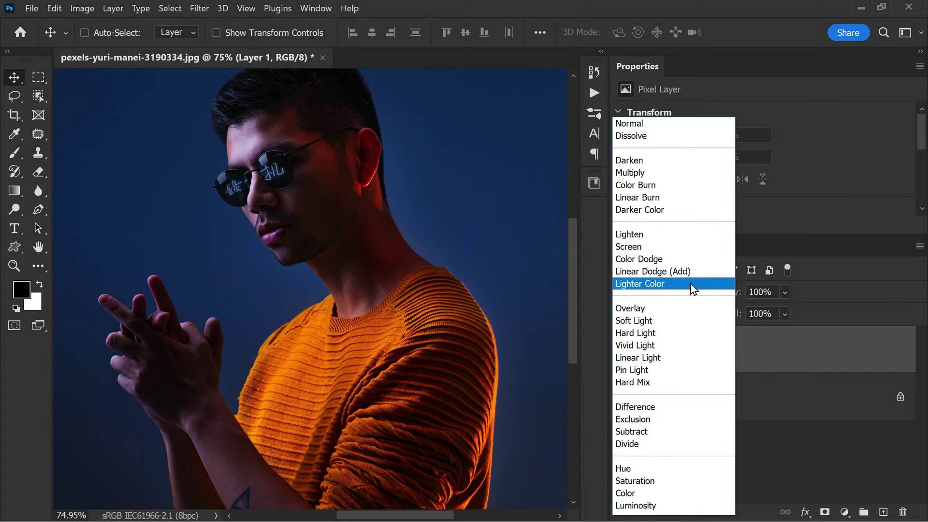
pyautogui.click(684, 247)
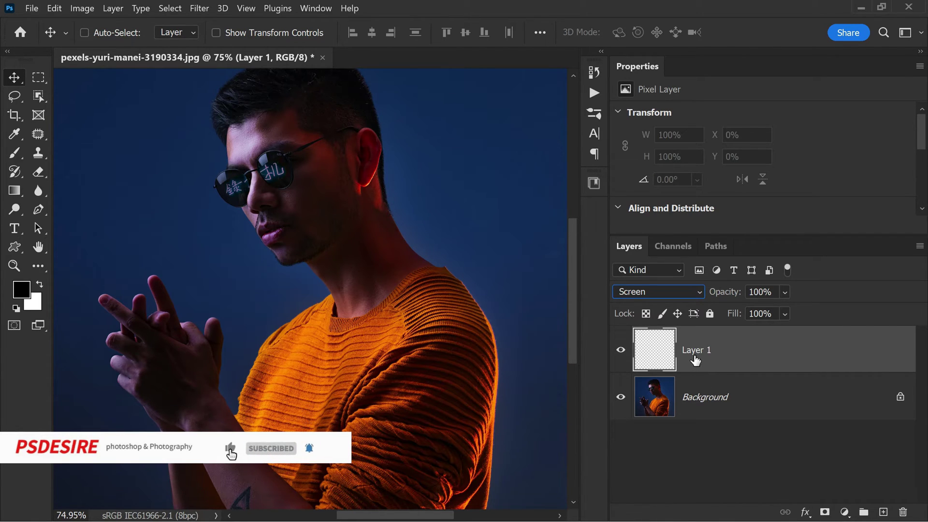
# In Layer 1's Blending Options, split the This Layer black Blend If slider across 0–255
pyautogui.rightClick(729, 360)
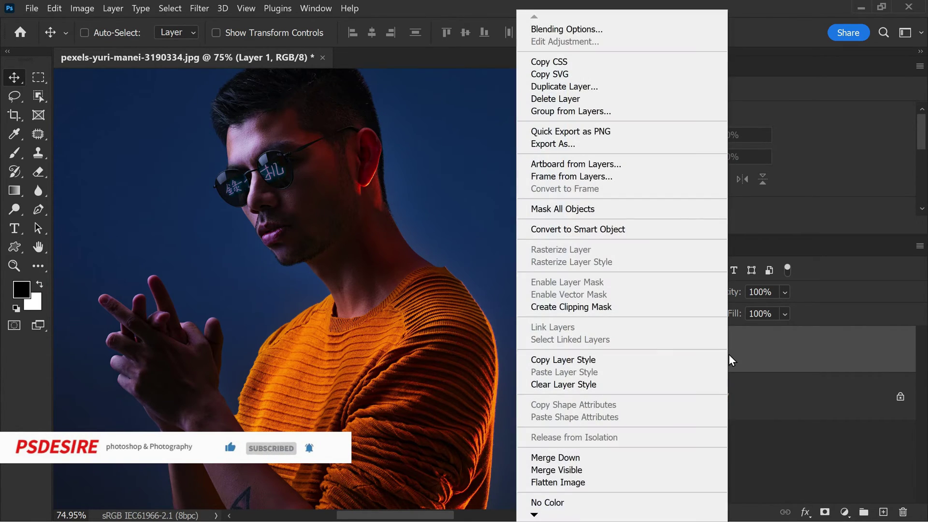
pyautogui.click(612, 29)
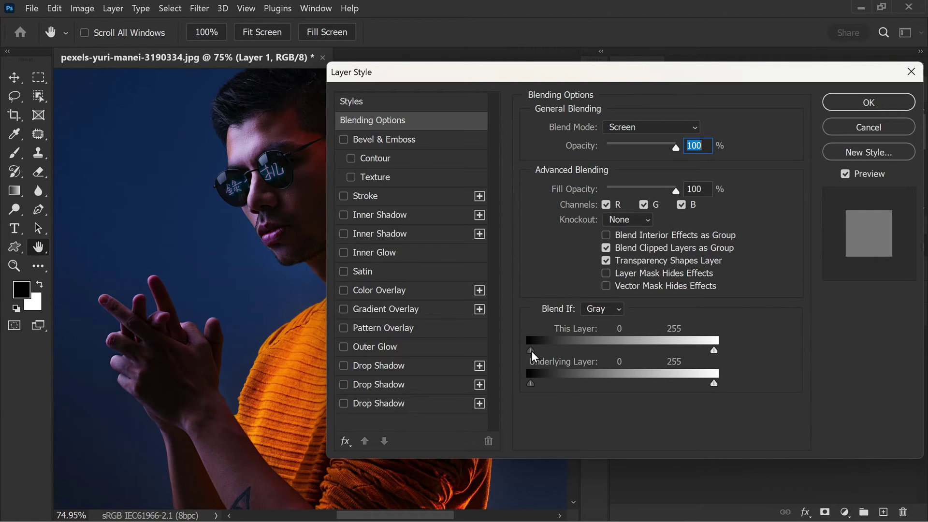
pyautogui.moveTo(532, 351)
pyautogui.mouseDown()
pyautogui.moveTo(602, 357)
pyautogui.moveTo(521, 355)
pyautogui.mouseUp()
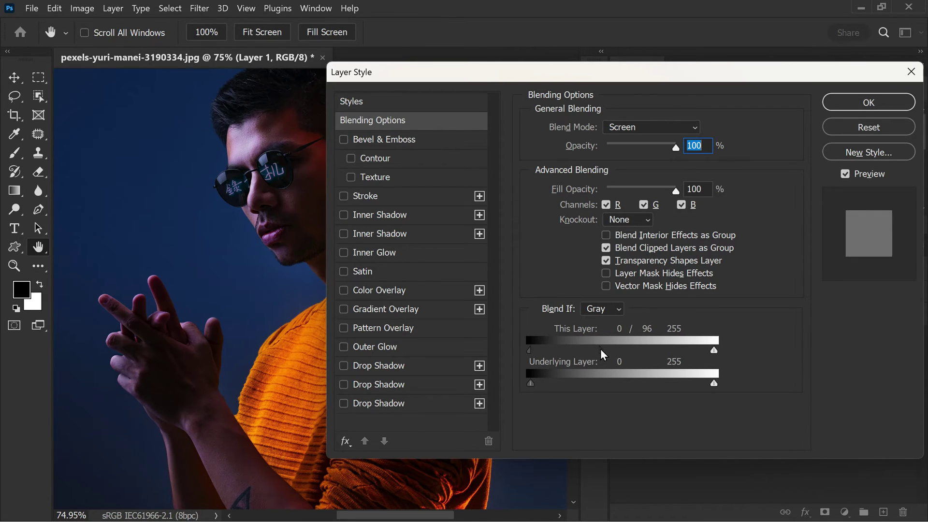
pyautogui.moveTo(600, 350); pyautogui.dragTo(737, 355)
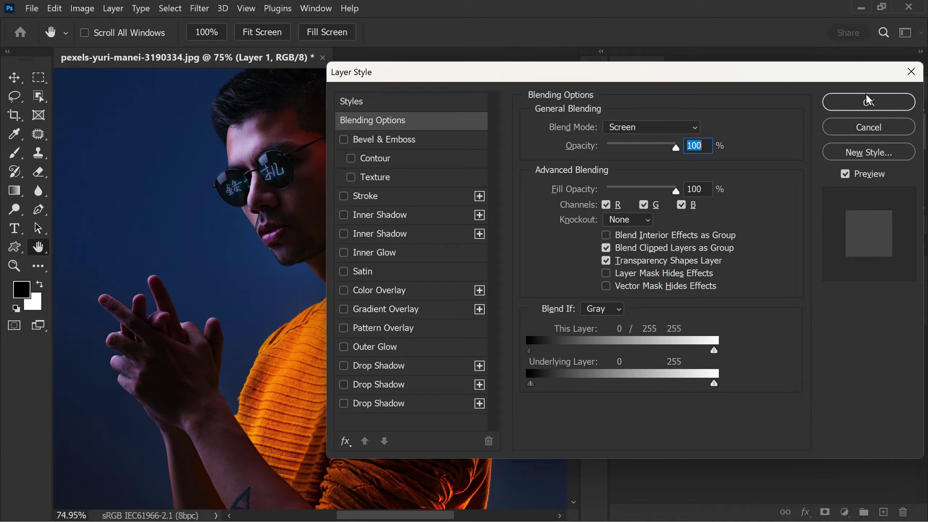
pyautogui.click(884, 102)
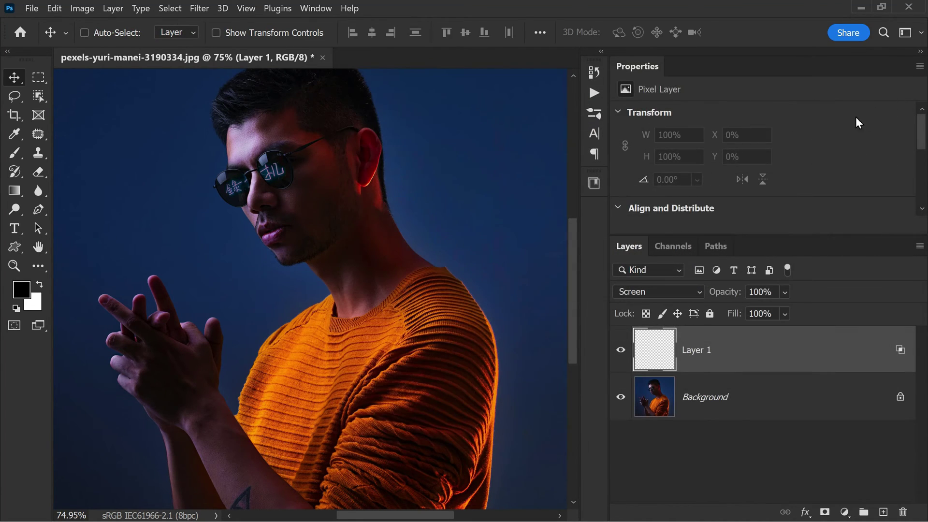
# Select the Gradient Tool and load the orange-to-purple Red_07 preset from the Reds group
pyautogui.keyDown('alt'); pyautogui.scroll(-5, 325, 201); pyautogui.keyUp('alt')
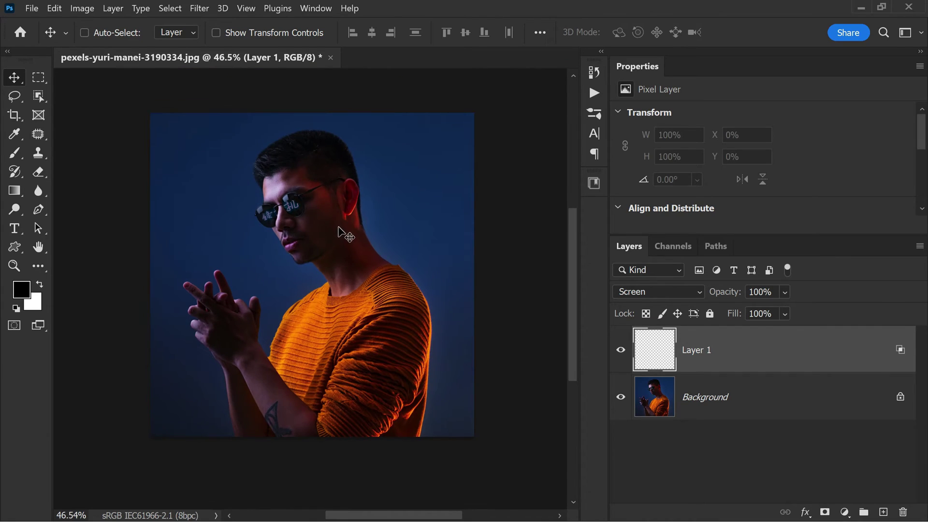
pyautogui.click(20, 190)
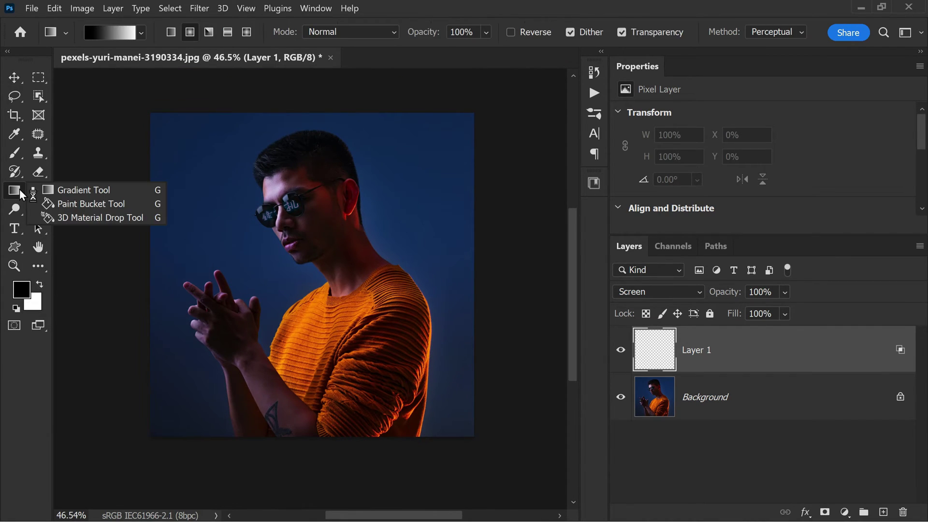
pyautogui.click(127, 190)
pyautogui.click(121, 40)
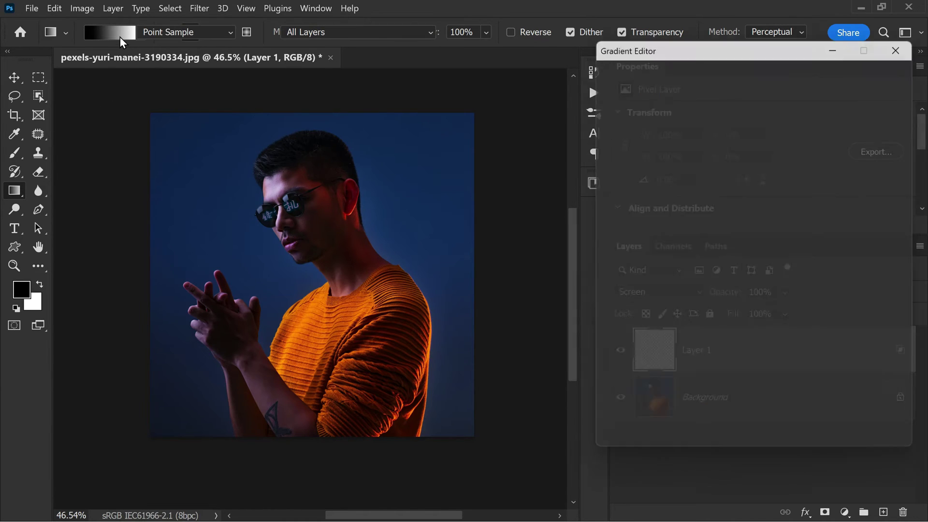
pyautogui.scroll(-2, 691, 170)
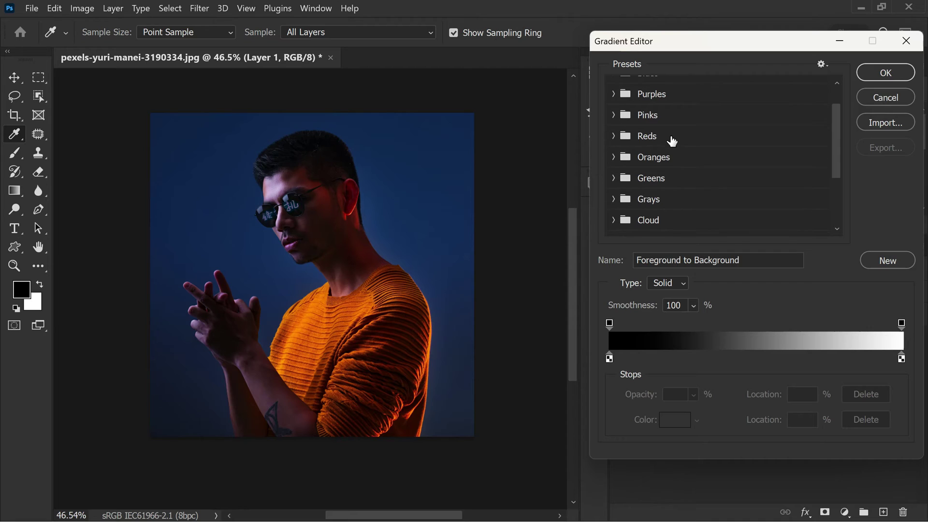
pyautogui.scroll(3, 666, 157)
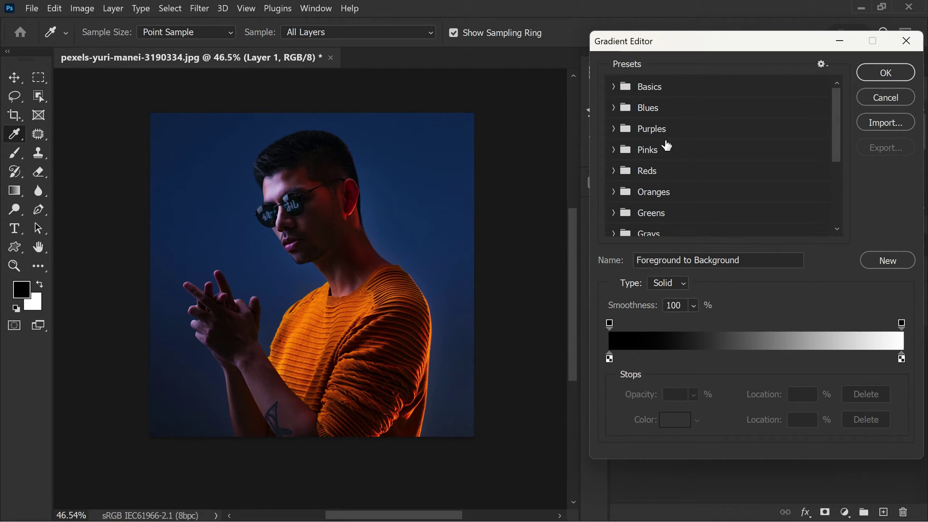
pyautogui.click(614, 170)
pyautogui.scroll(-1, 710, 151)
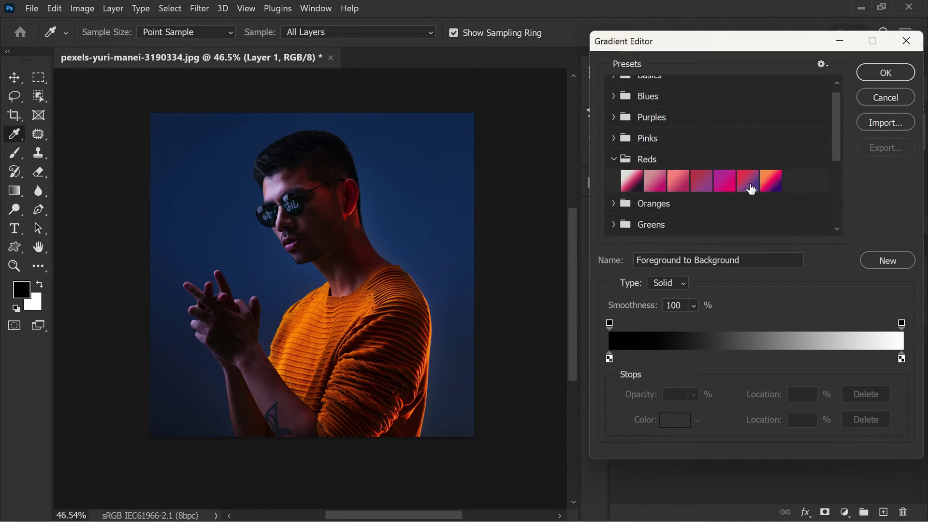
pyautogui.click(772, 188)
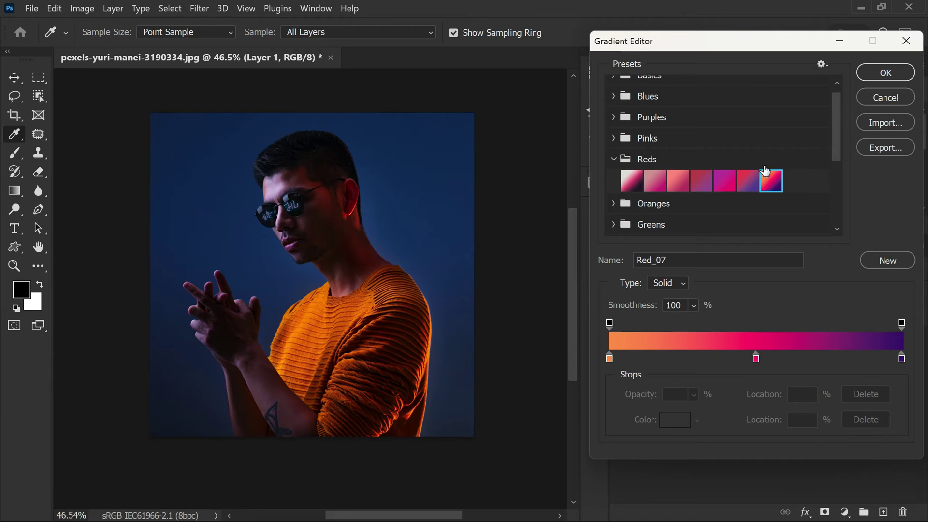
pyautogui.click(871, 80)
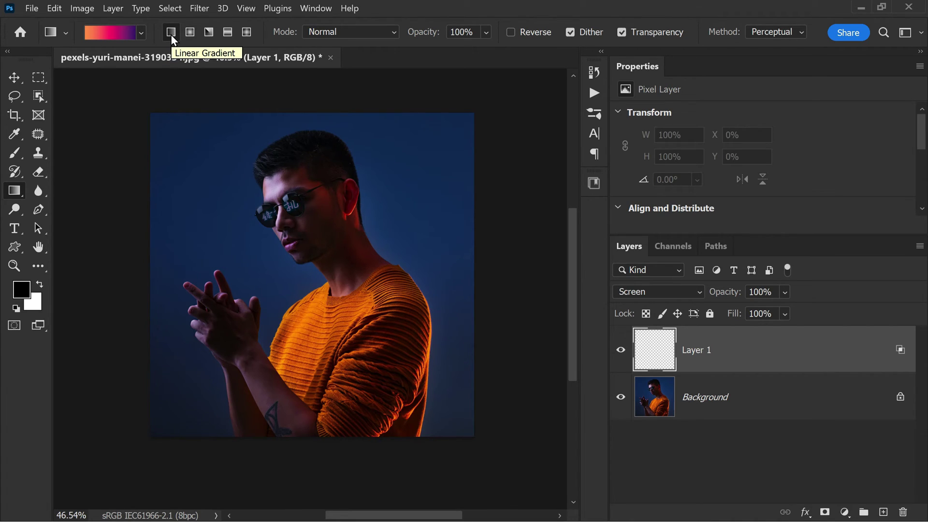
# Set the Gradient tool's Mode to Difference in the options bar
pyautogui.click(392, 32)
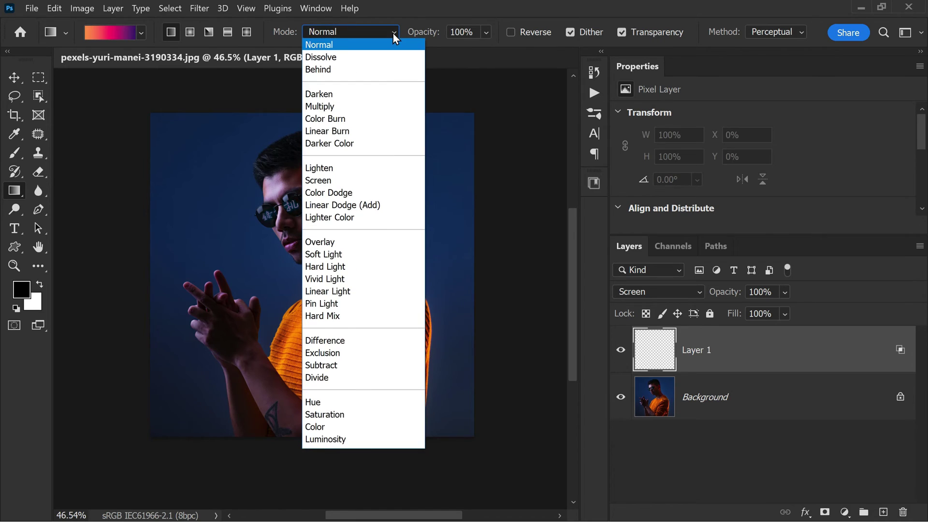
pyautogui.click(367, 341)
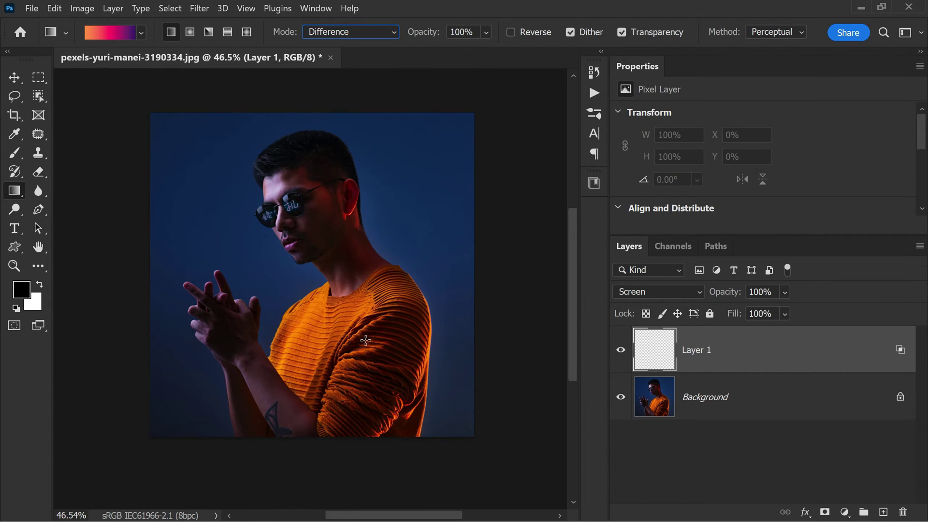
# Draw the first overlapping diagonal gradients across the portrait on Layer 1, building pink-blue bands
pyautogui.moveTo(162, 125); pyautogui.dragTo(286, 236)
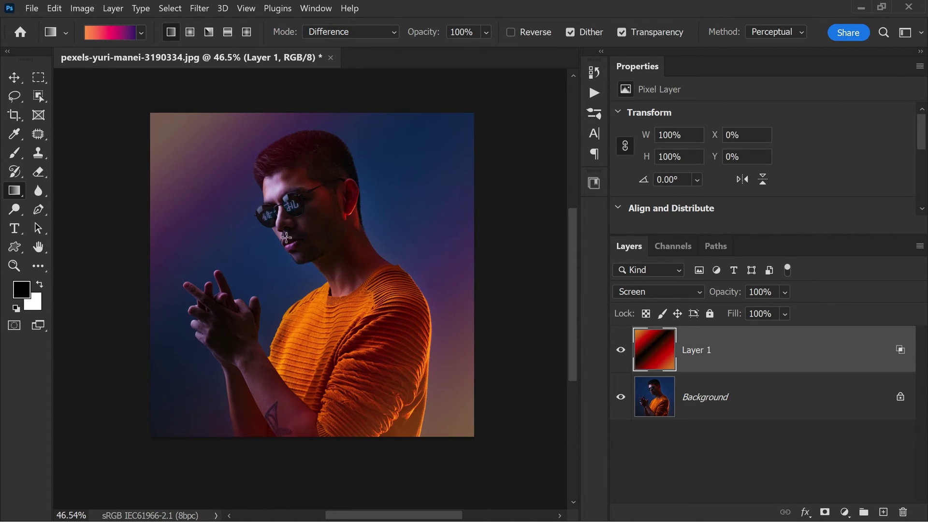
pyautogui.moveTo(368, 341); pyautogui.dragTo(220, 182)
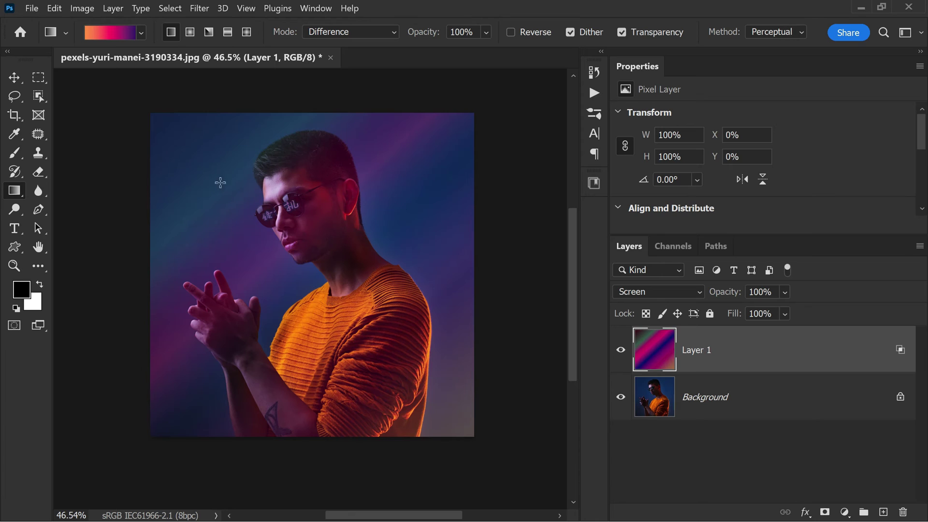
pyautogui.moveTo(371, 331); pyautogui.dragTo(198, 188)
pyautogui.moveTo(172, 118); pyautogui.dragTo(421, 360)
pyautogui.moveTo(287, 215); pyautogui.dragTo(291, 220)
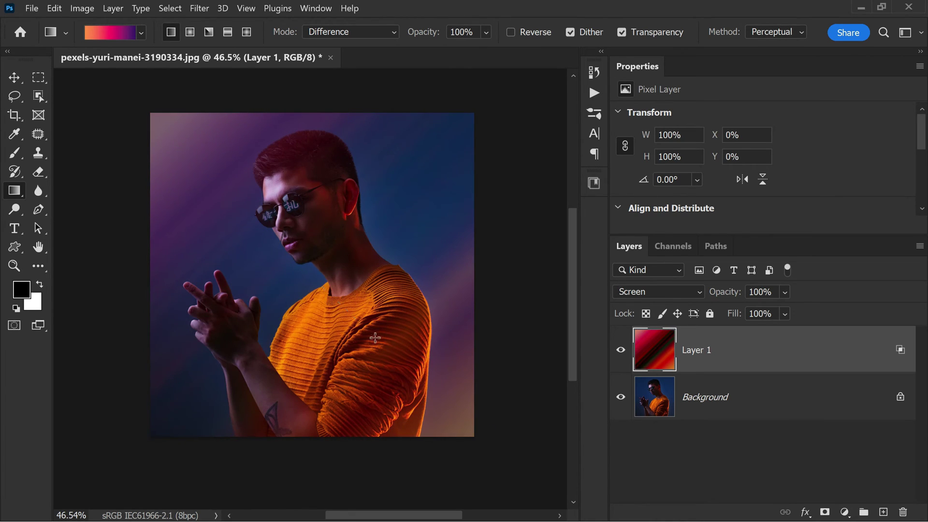
pyautogui.moveTo(375, 337); pyautogui.dragTo(244, 211)
pyautogui.moveTo(203, 147); pyautogui.dragTo(346, 303)
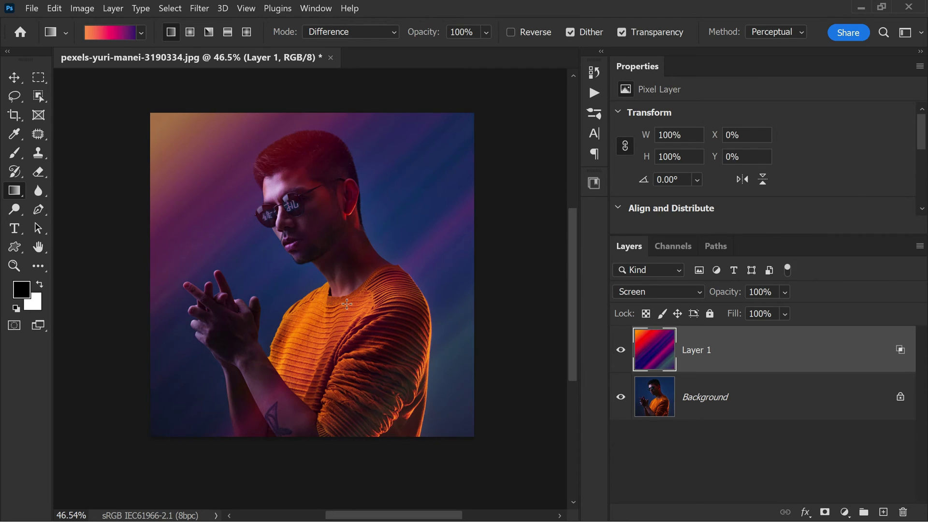
pyautogui.moveTo(267, 210); pyautogui.dragTo(267, 210)
pyautogui.moveTo(207, 160); pyautogui.dragTo(464, 413)
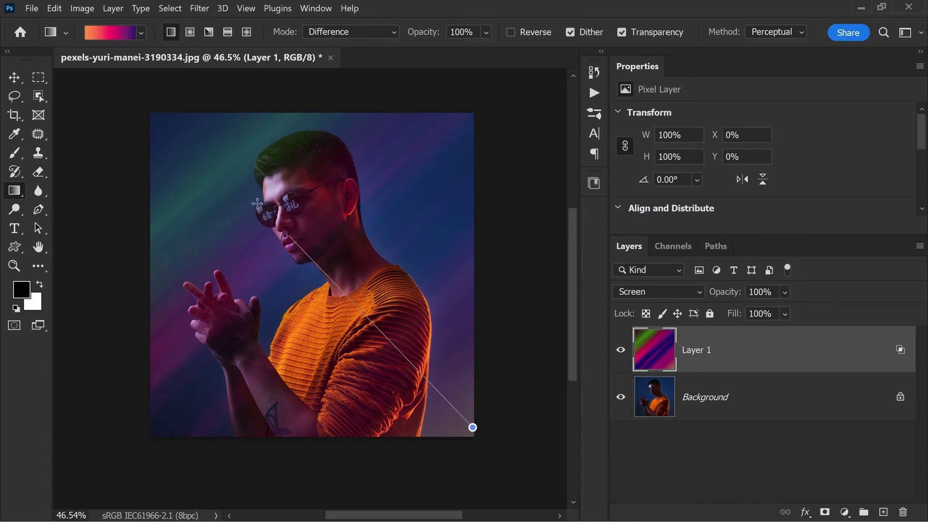
pyautogui.moveTo(288, 247); pyautogui.dragTo(297, 259)
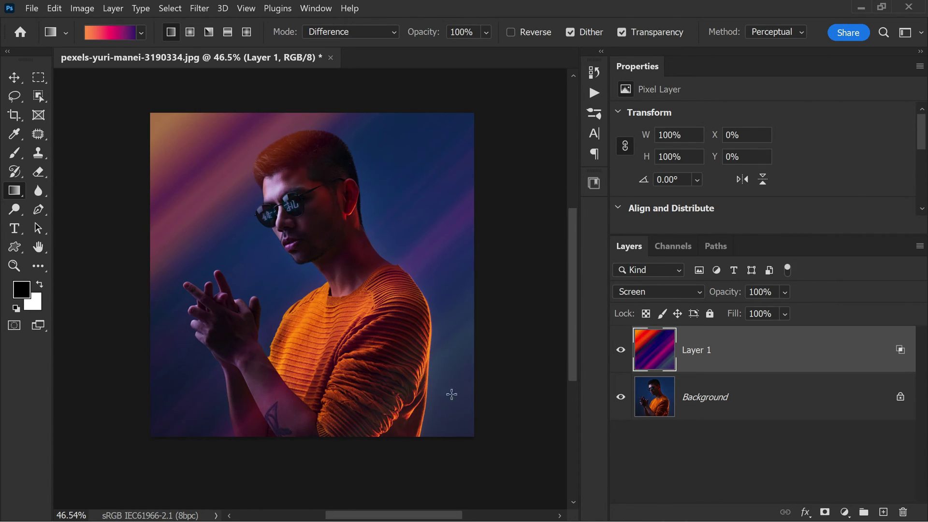
pyautogui.moveTo(452, 394); pyautogui.dragTo(271, 211)
pyautogui.moveTo(195, 150); pyautogui.dragTo(364, 324)
# Layer more diagonal gradients toward the lower right until fine multicolour light streaks appear
pyautogui.moveTo(500, 426); pyautogui.dragTo(292, 236)
pyautogui.moveTo(430, 400); pyautogui.dragTo(293, 256)
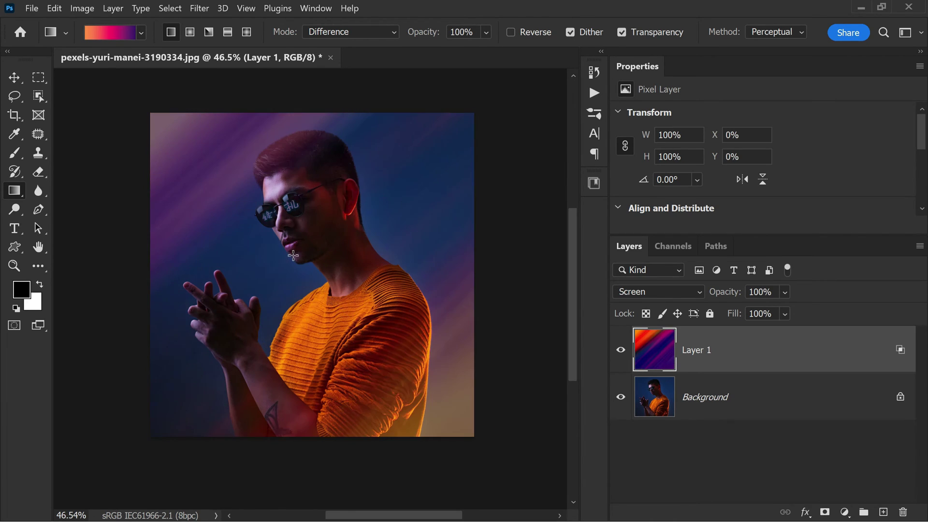
pyautogui.moveTo(181, 146); pyautogui.dragTo(383, 338)
pyautogui.moveTo(472, 429); pyautogui.dragTo(290, 261)
pyautogui.moveTo(186, 147); pyautogui.dragTo(461, 400)
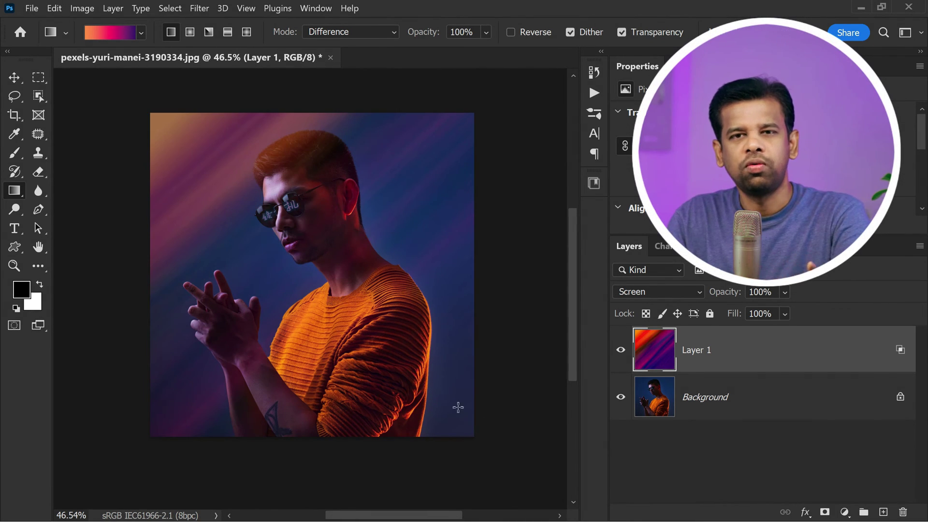
pyautogui.moveTo(292, 251); pyautogui.dragTo(473, 410)
pyautogui.moveTo(348, 269); pyautogui.dragTo(229, 212)
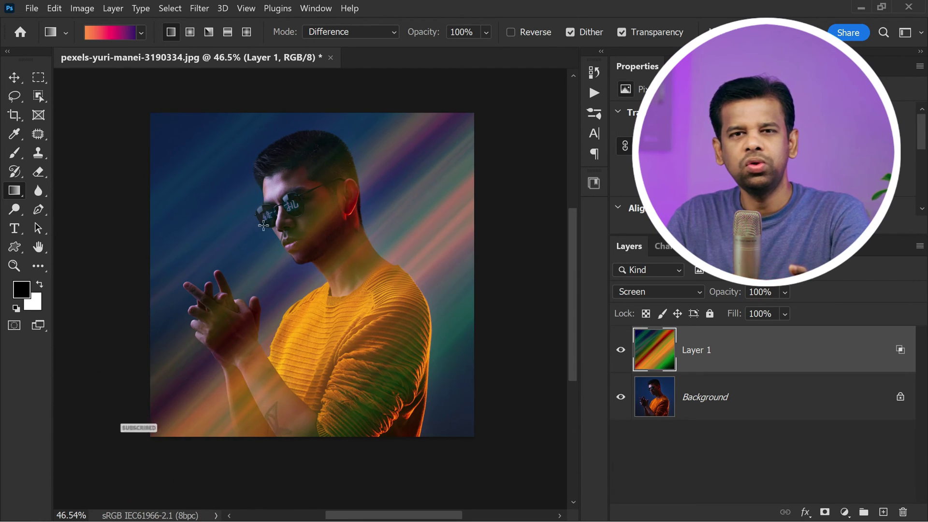
pyautogui.moveTo(264, 226); pyautogui.dragTo(443, 393)
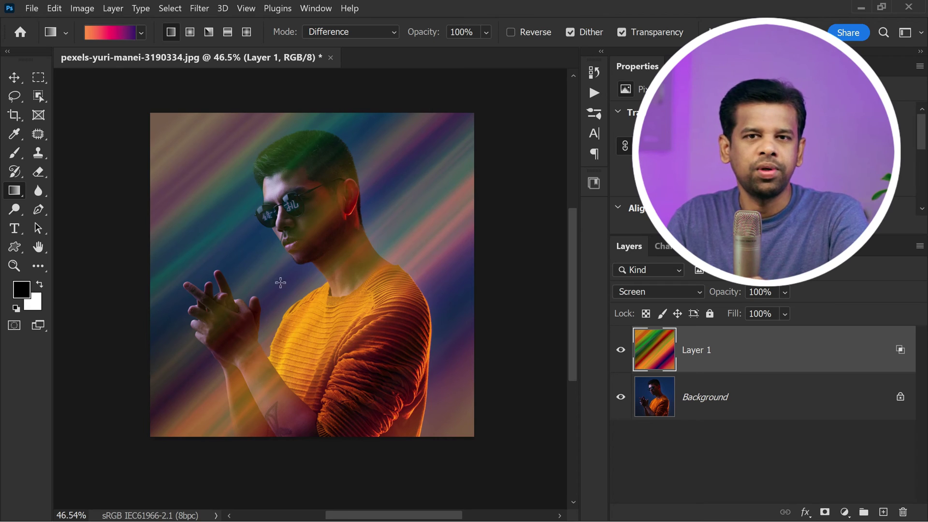
pyautogui.moveTo(279, 282); pyautogui.dragTo(203, 161)
pyautogui.moveTo(247, 205); pyautogui.dragTo(425, 348)
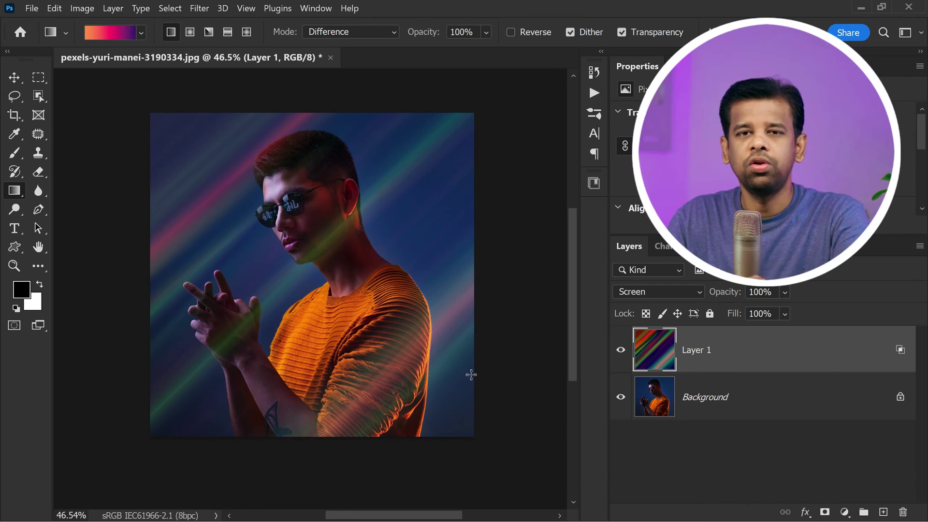
pyautogui.moveTo(470, 373); pyautogui.dragTo(381, 322)
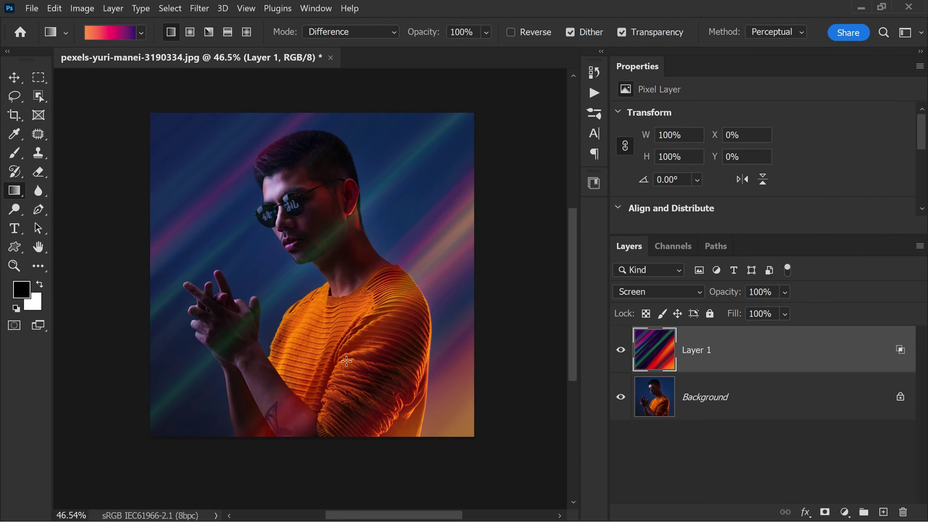